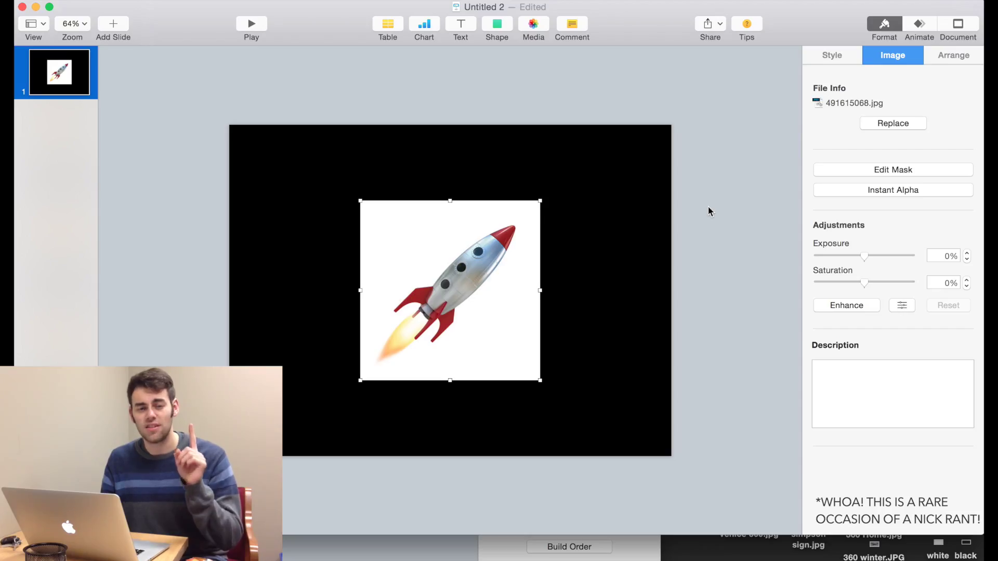
# Step: Use Instant Alpha to remove the white background around the rocket picture
pyautogui.click(847, 192)
pyautogui.moveTo(513, 329); pyautogui.dragTo(528, 324)
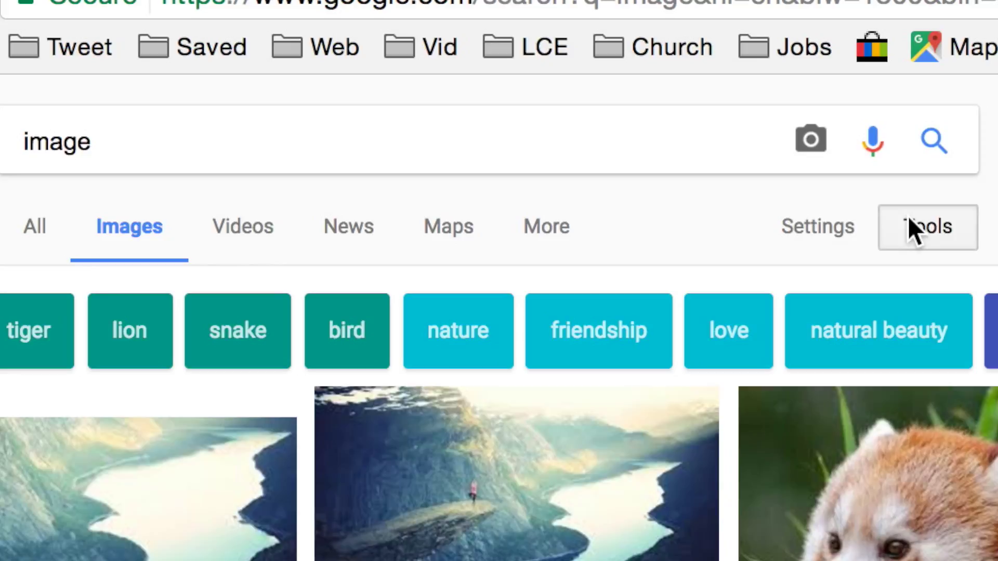
# Step: Filter the Google Images results to transparent pictures and drag the dice image out
pyautogui.click(414, 118)
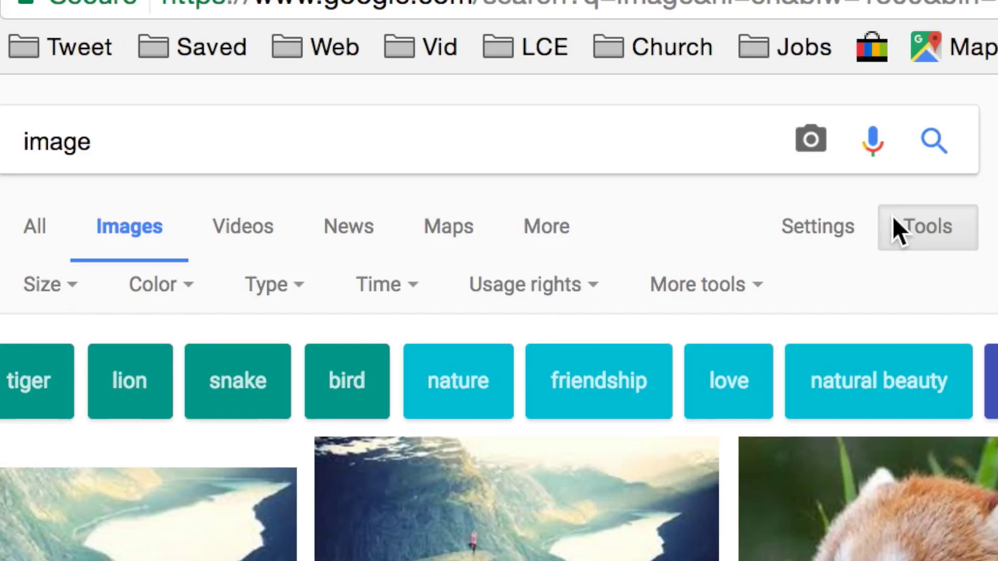
pyautogui.click(184, 282)
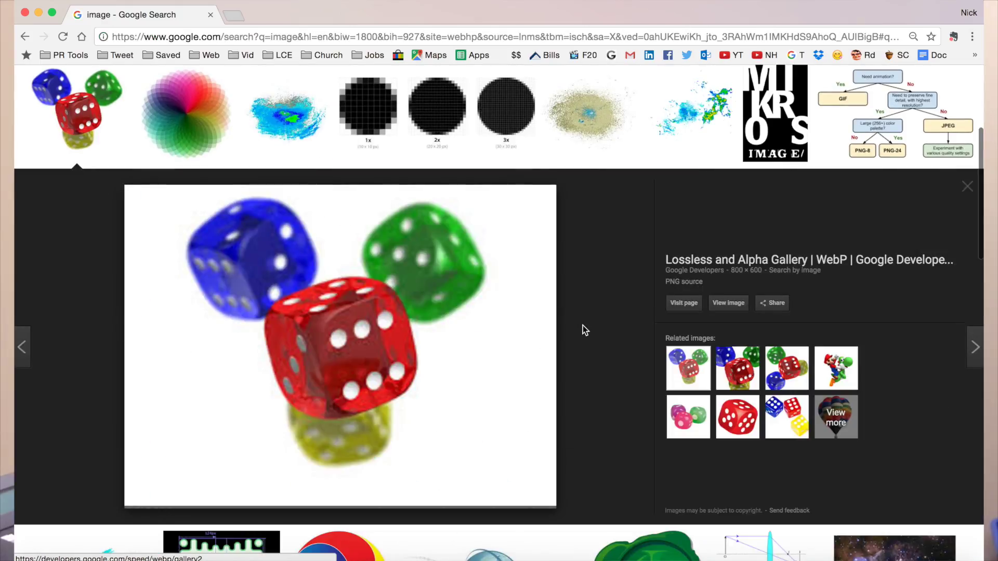
pyautogui.moveTo(337, 332); pyautogui.dragTo(593, 113)
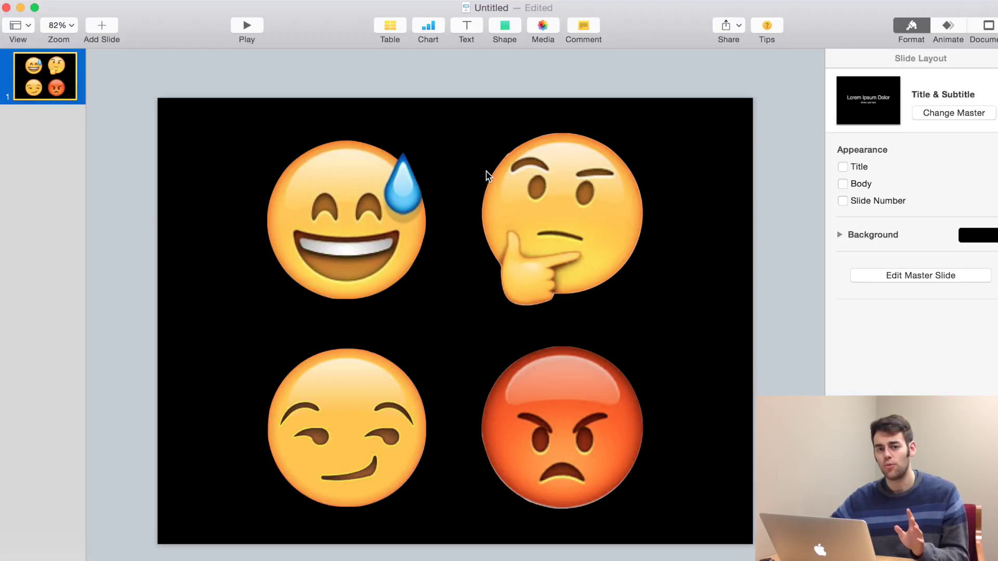
# Step: Select all four emoji images and set their opacity to 30%
pyautogui.moveTo(211, 156); pyautogui.dragTo(654, 420)
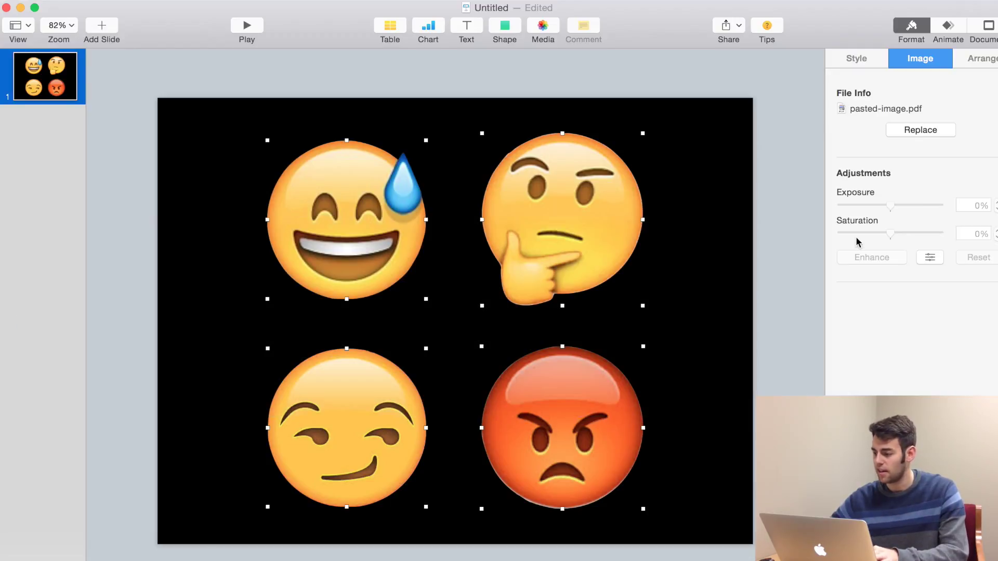
pyautogui.click(858, 60)
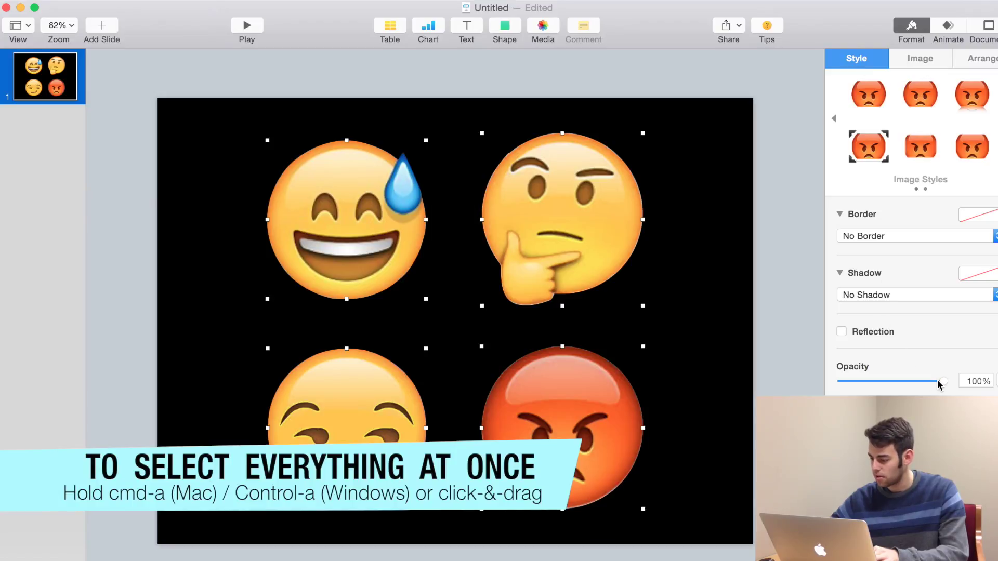
pyautogui.moveTo(939, 383); pyautogui.dragTo(865, 385)
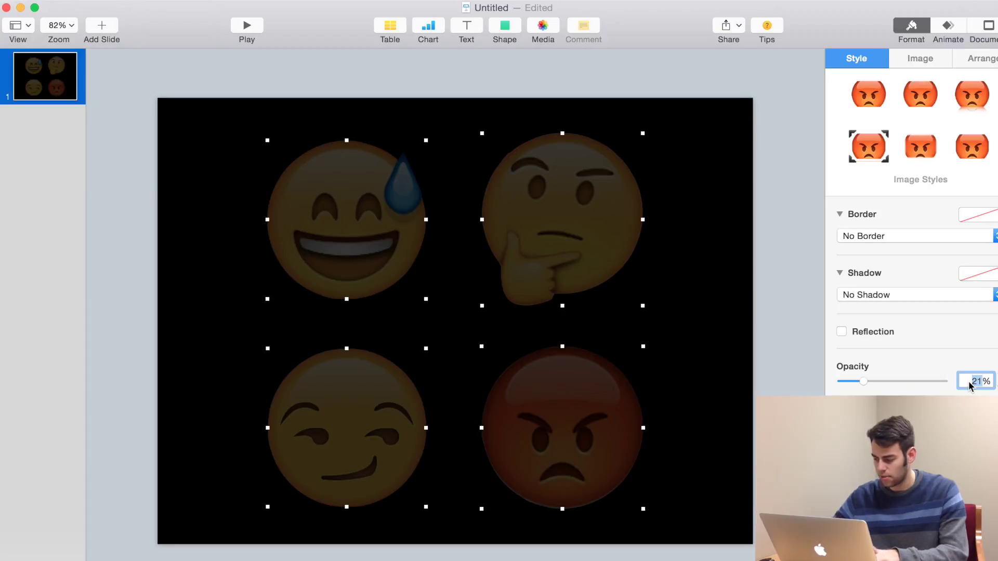
pyautogui.write('30')
pyautogui.press('Return')
pyautogui.click(33, 81)
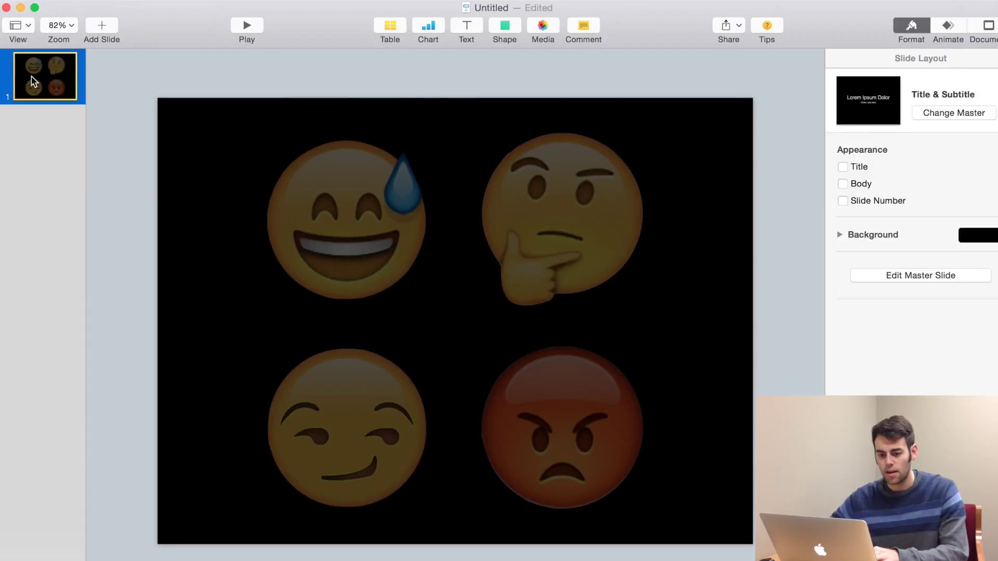
# Step: Copy slide 1 and paste it repeatedly into eight slides, deleting the extra ninth
pyautogui.press('super+c')
pyautogui.press('super+v')
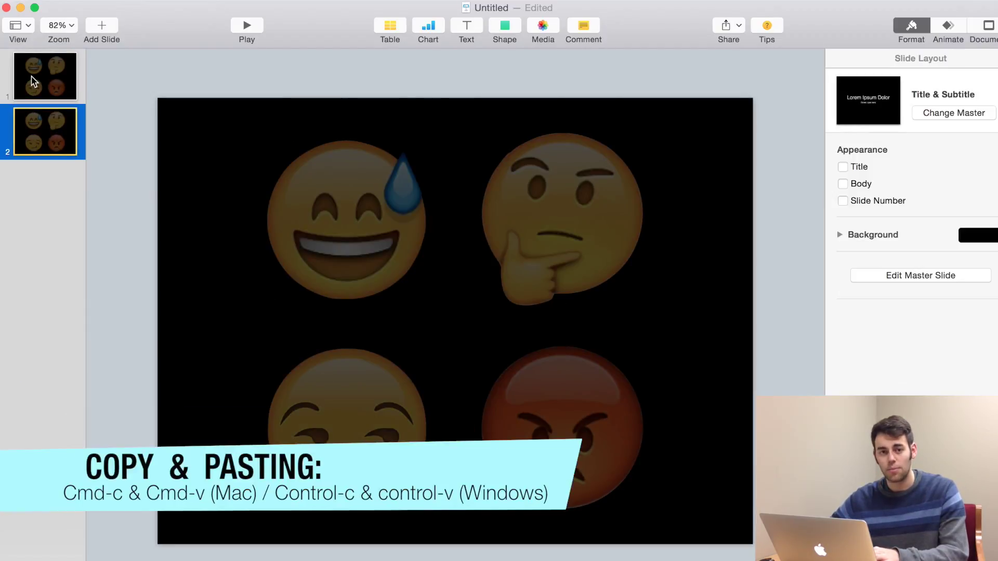
pyautogui.press('super+v')
pyautogui.press('super+v')
pyautogui.press('super+v')
pyautogui.press('super+v')
pyautogui.press('super+v')
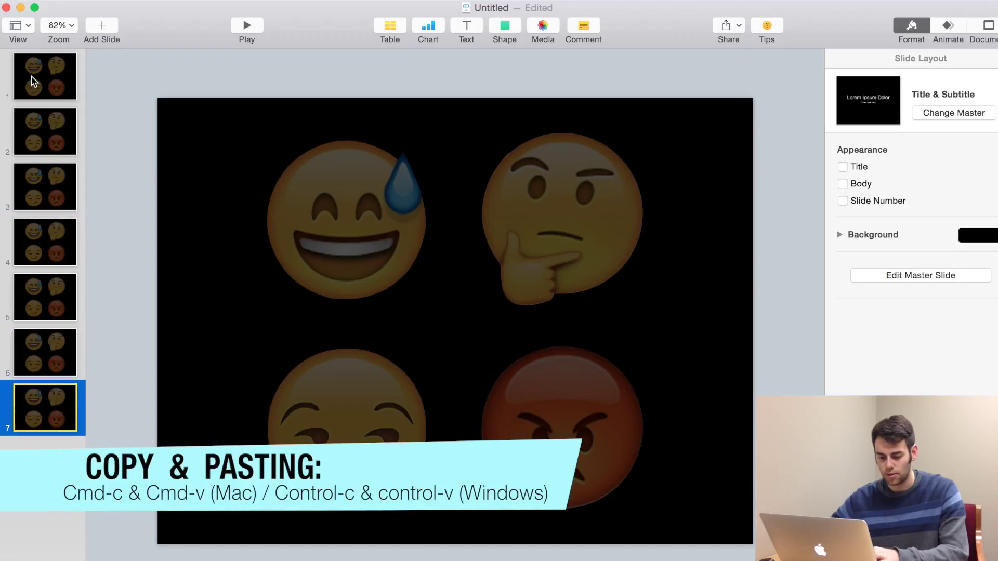
pyautogui.press('super+v')
pyautogui.press('super+v')
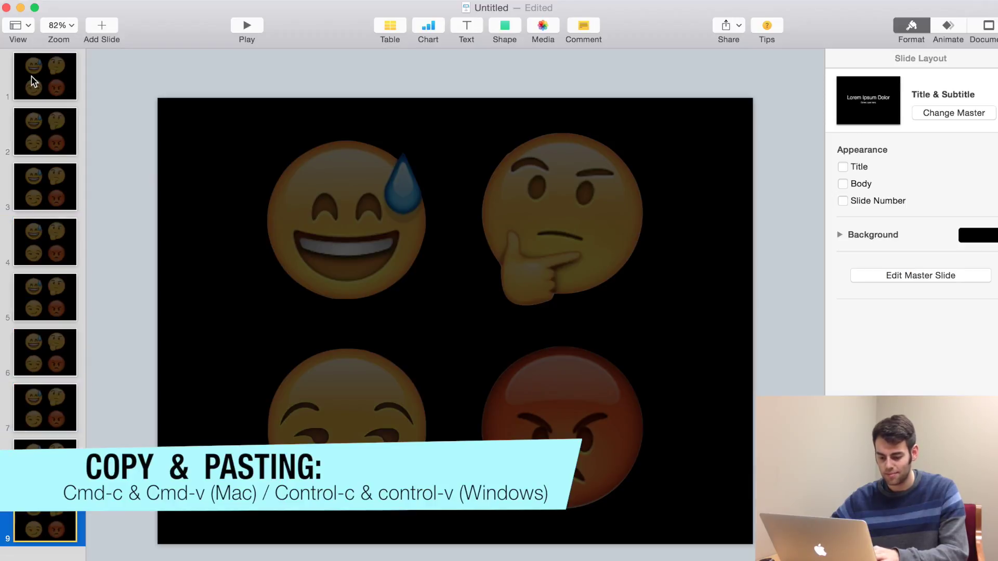
pyautogui.press('Delete')
pyautogui.click(48, 80)
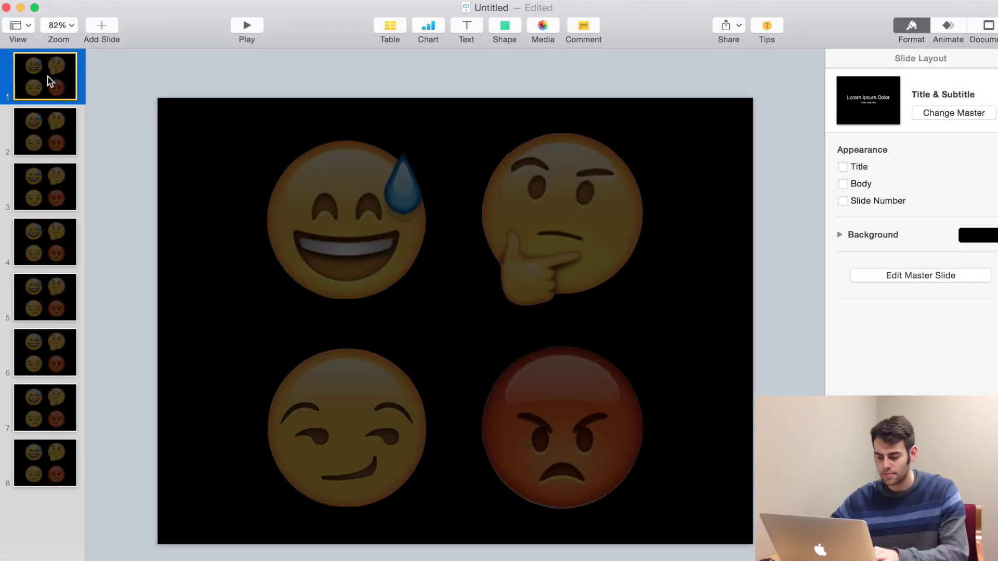
# Step: On slide 2, enlarge the sweat-smile emoji across the slide and set it to 100% opacity
pyautogui.click(56, 129)
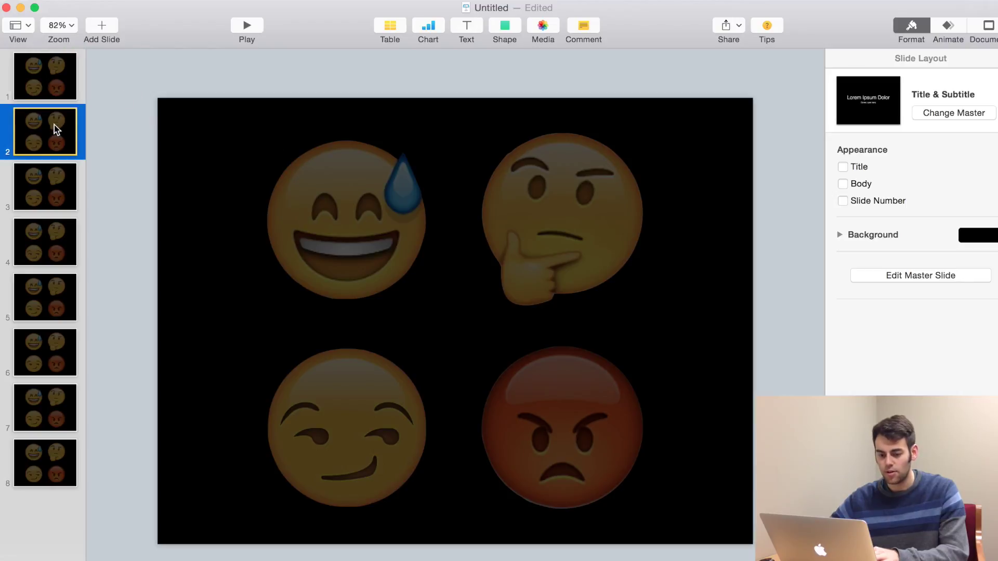
pyautogui.click(359, 201)
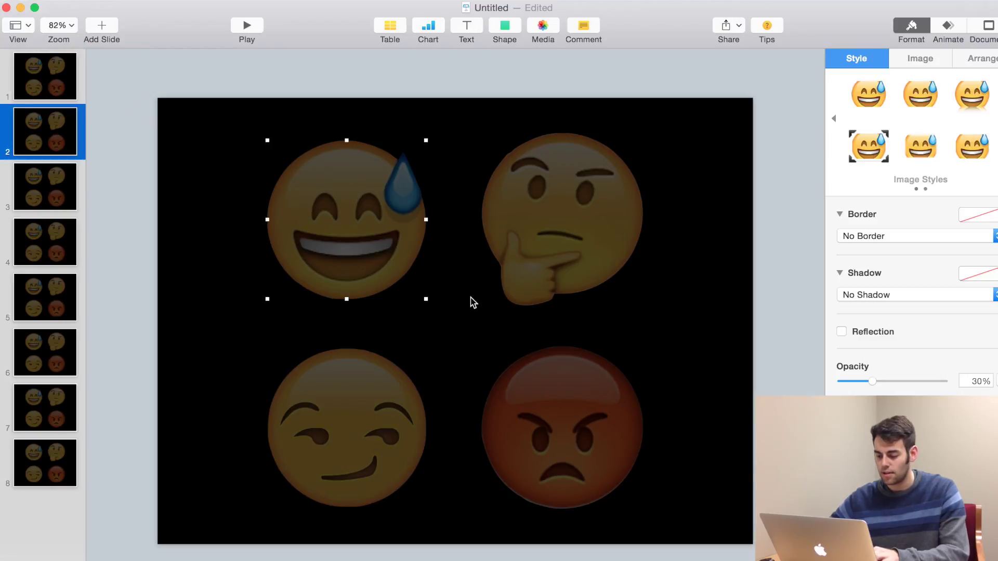
pyautogui.moveTo(425, 298); pyautogui.dragTo(675, 450)
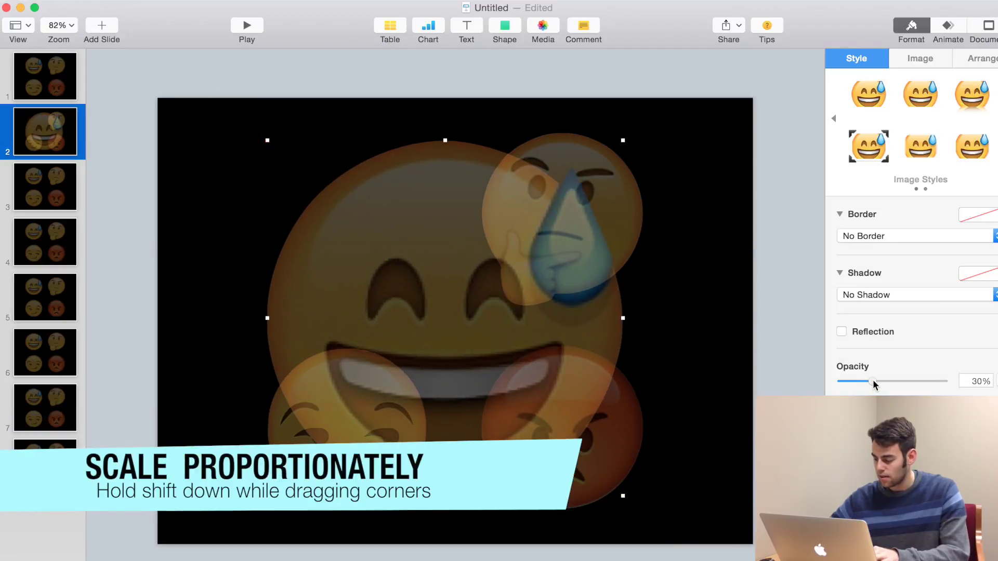
pyautogui.moveTo(873, 382); pyautogui.dragTo(961, 388)
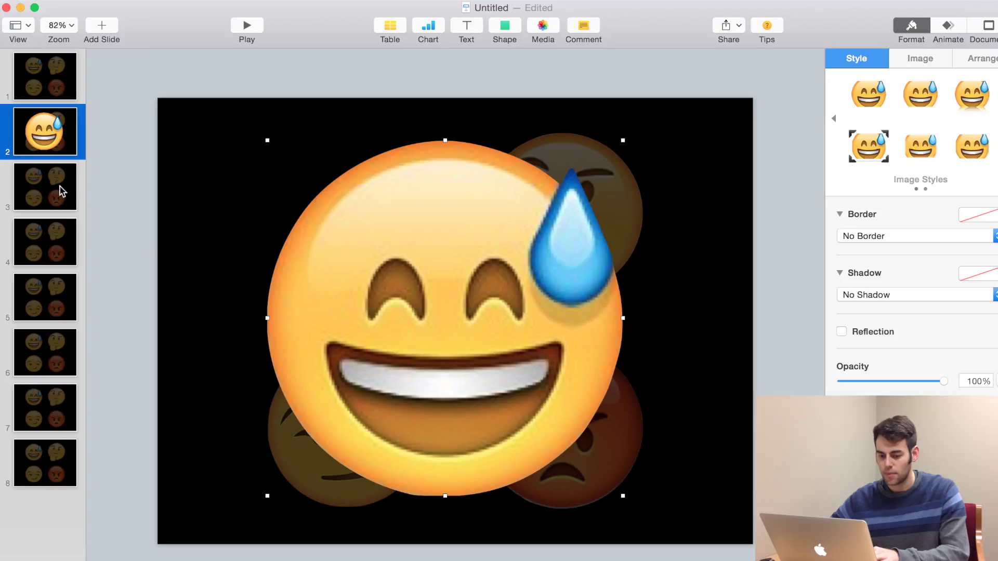
# Step: On slide 4, enlarge the thinking emoji over most of the slide at 100% opacity
pyautogui.click(50, 240)
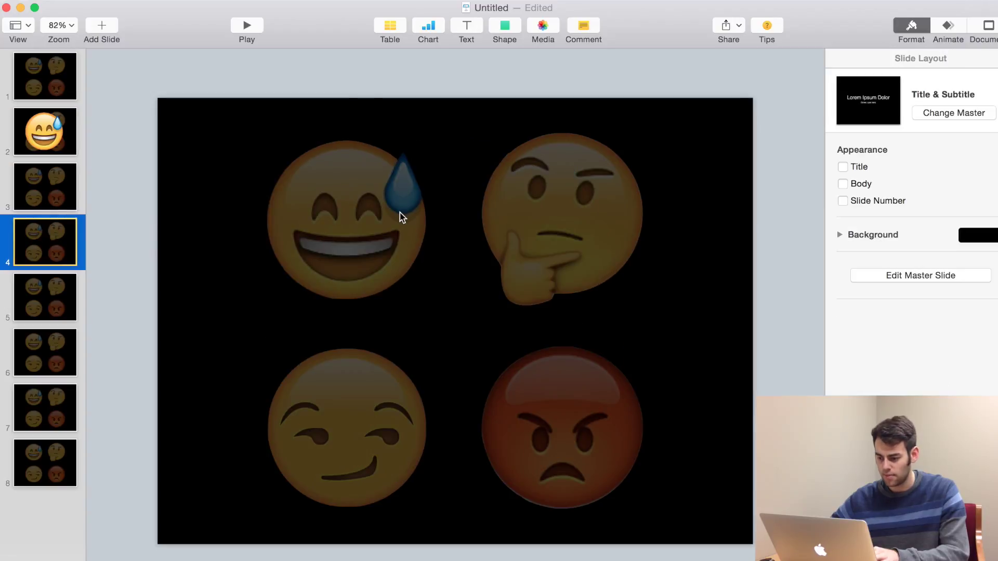
pyautogui.click(585, 217)
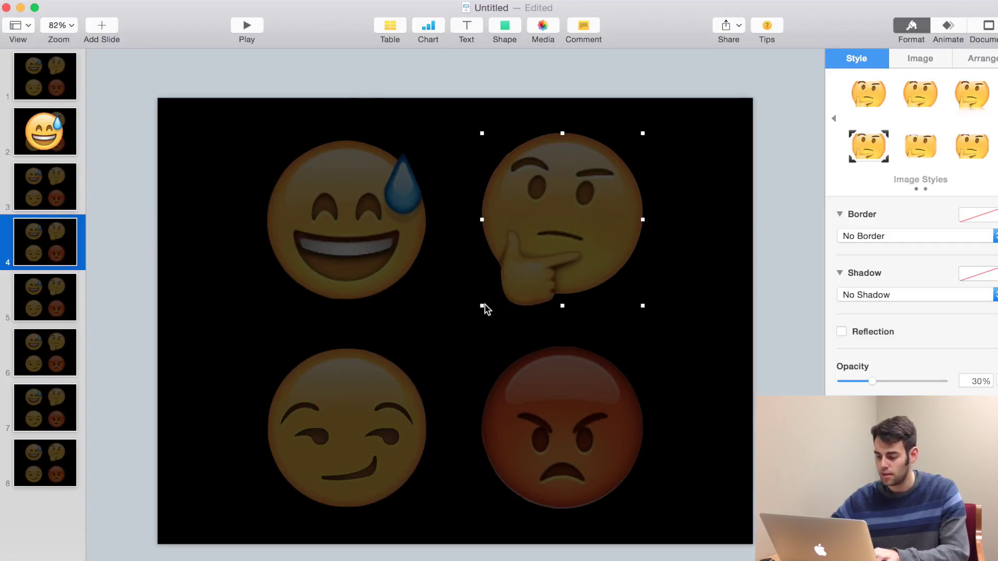
pyautogui.moveTo(481, 307); pyautogui.dragTo(256, 453)
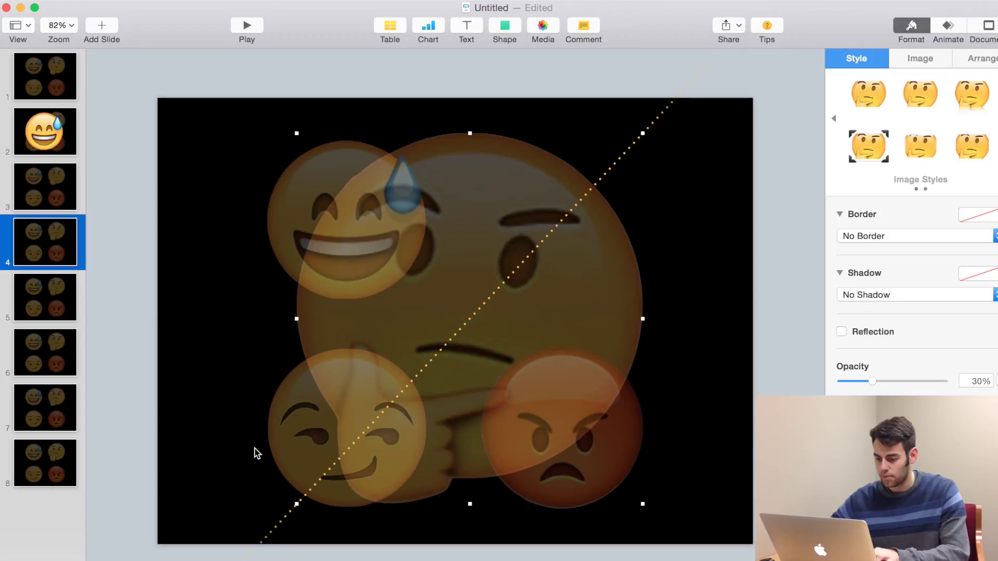
pyautogui.moveTo(923, 381); pyautogui.dragTo(944, 381)
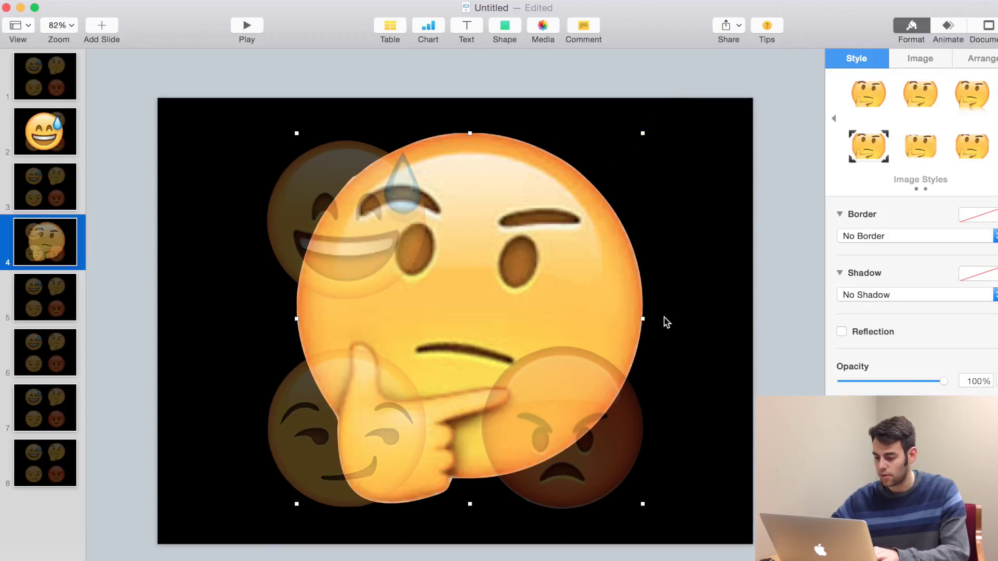
# Step: Bring the enlarged thinking emoji in front of the other three faces
pyautogui.click(745, 290)
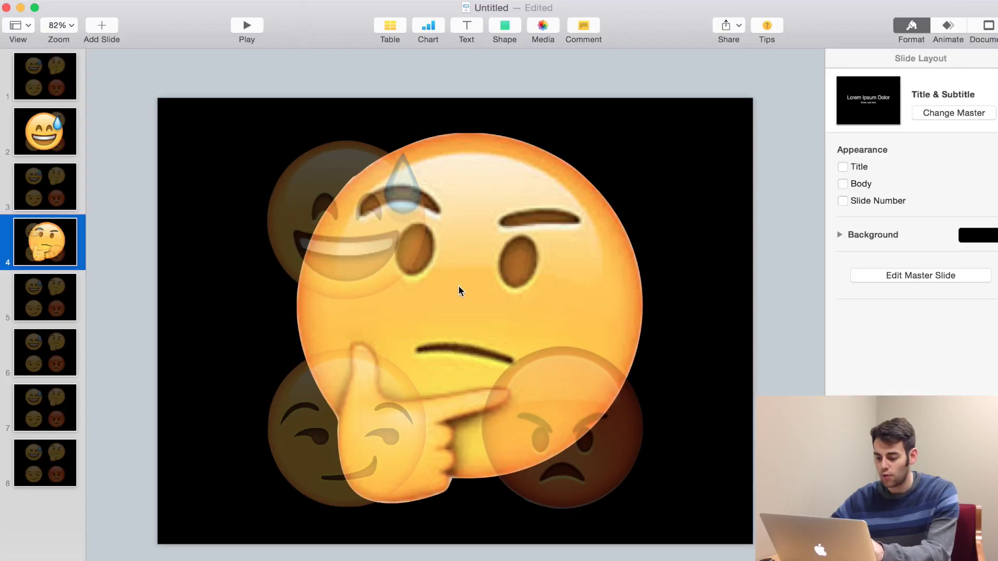
pyautogui.click(486, 289)
pyautogui.rightClick(487, 289)
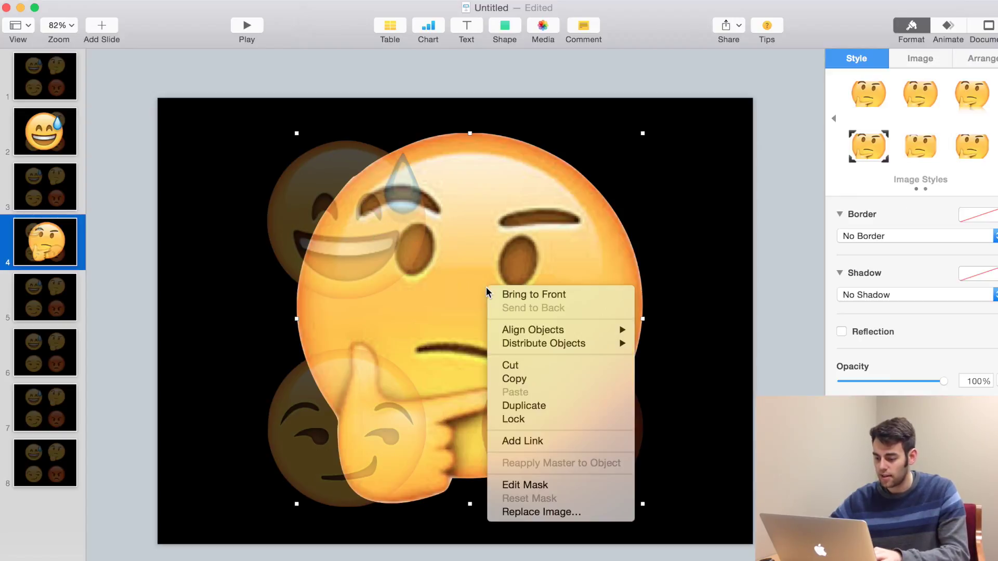
pyautogui.click(514, 295)
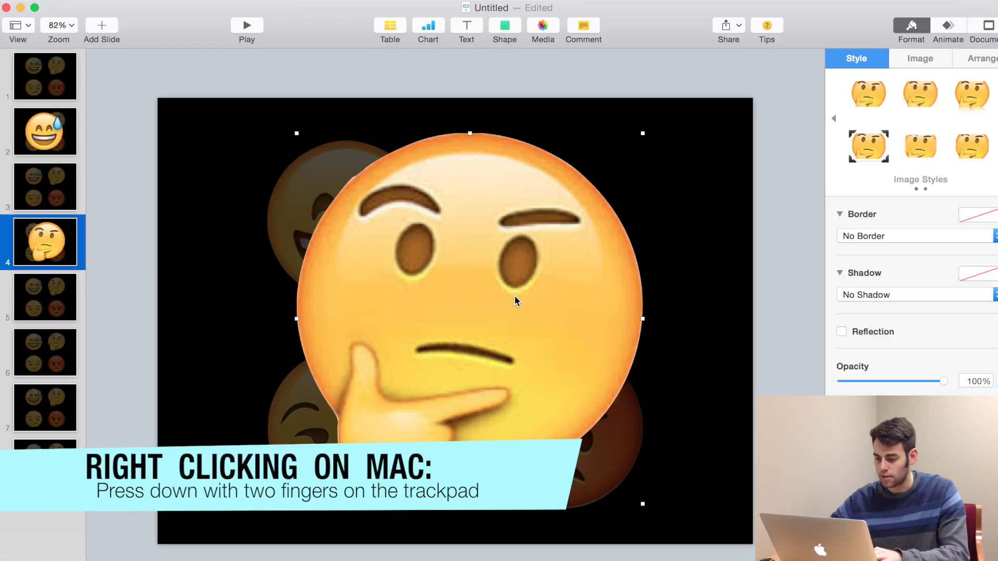
# Step: On slide 6, enlarge the smirking emoji, make it 100% opaque and bring it to front
pyautogui.click(64, 355)
pyautogui.click(328, 392)
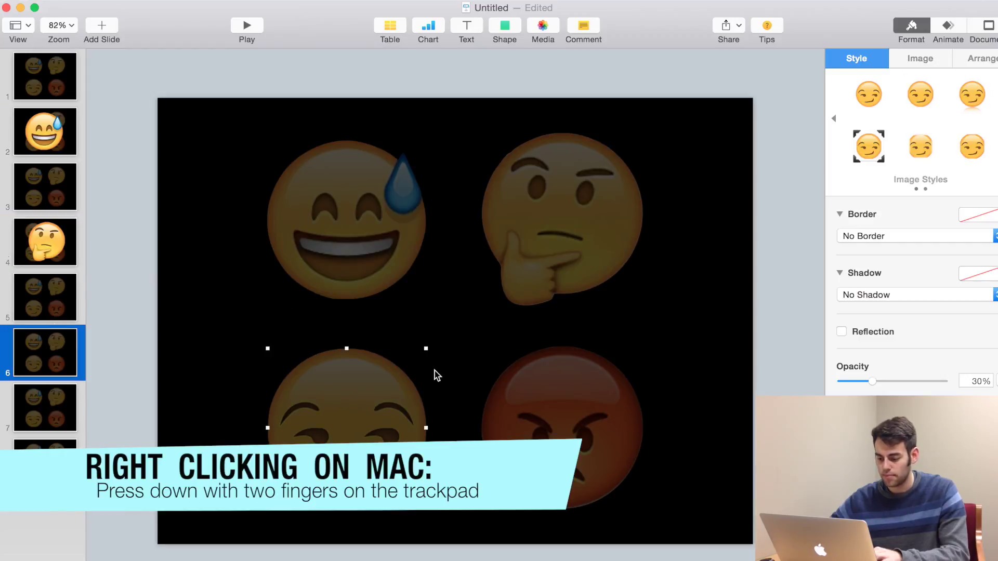
pyautogui.moveTo(426, 348); pyautogui.dragTo(644, 185)
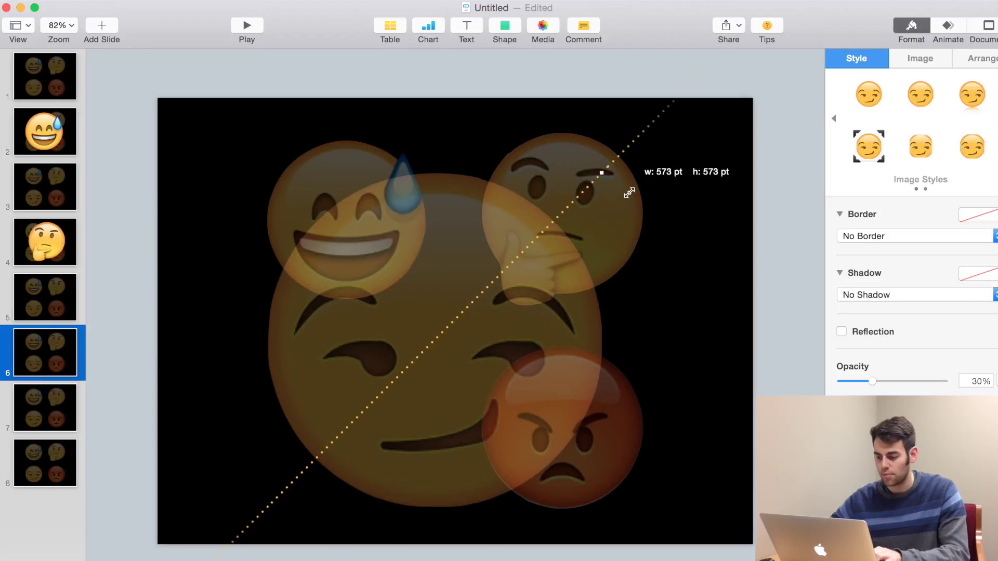
pyautogui.moveTo(873, 381); pyautogui.dragTo(943, 381)
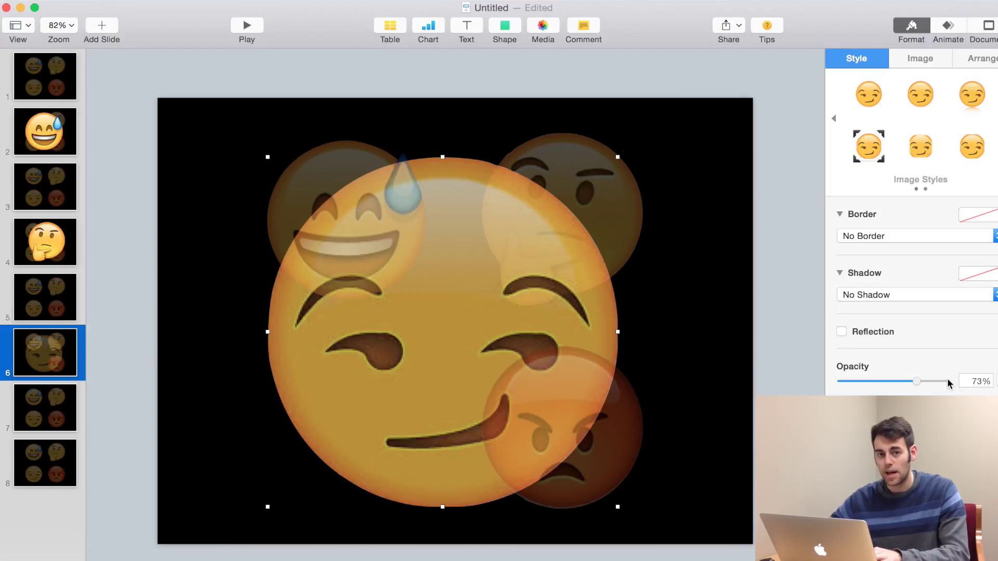
pyautogui.rightClick(410, 315)
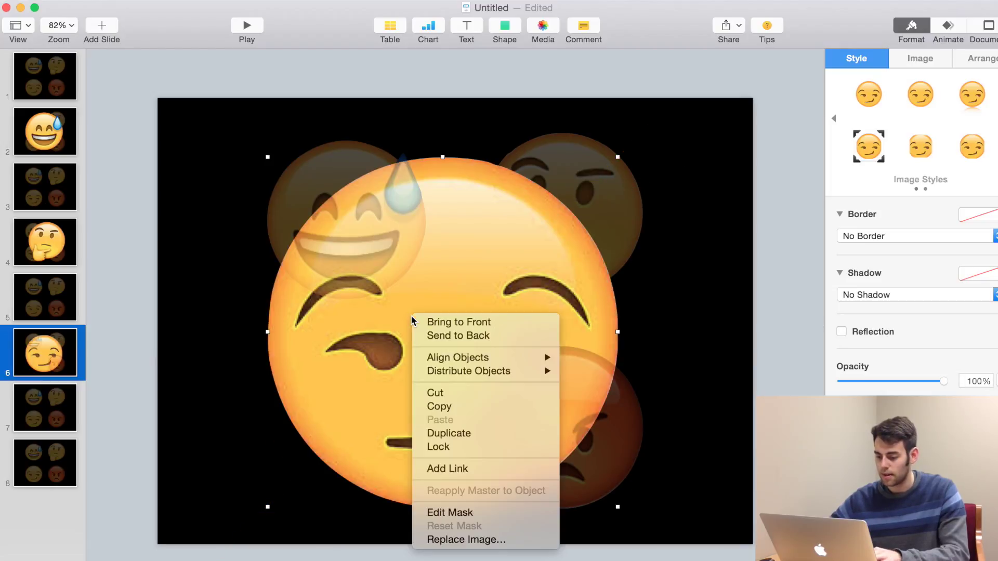
pyautogui.click(432, 323)
# Step: On slide 8, enlarge the angry emoji, bring it to front and make it 100% opaque
pyautogui.click(61, 465)
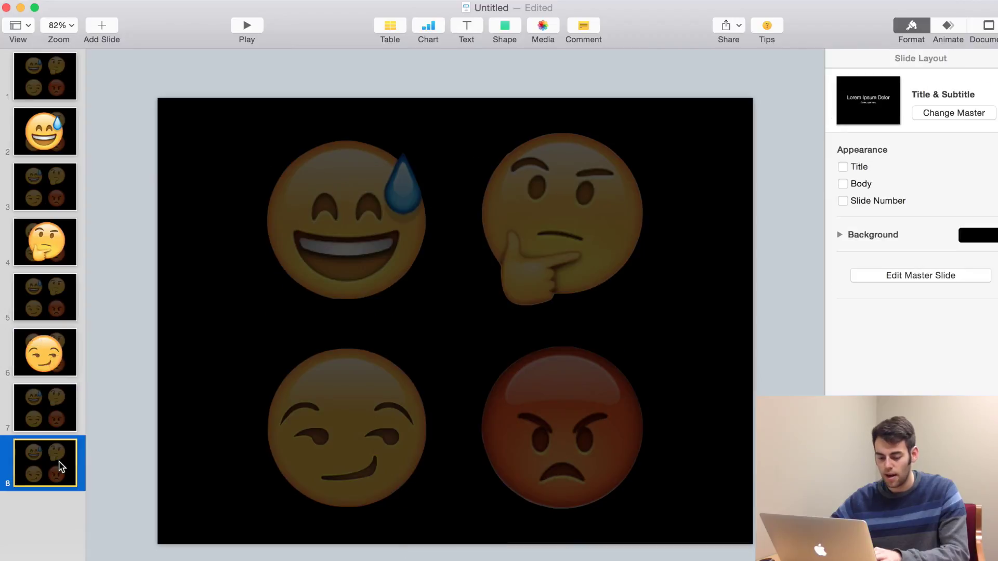
pyautogui.click(580, 408)
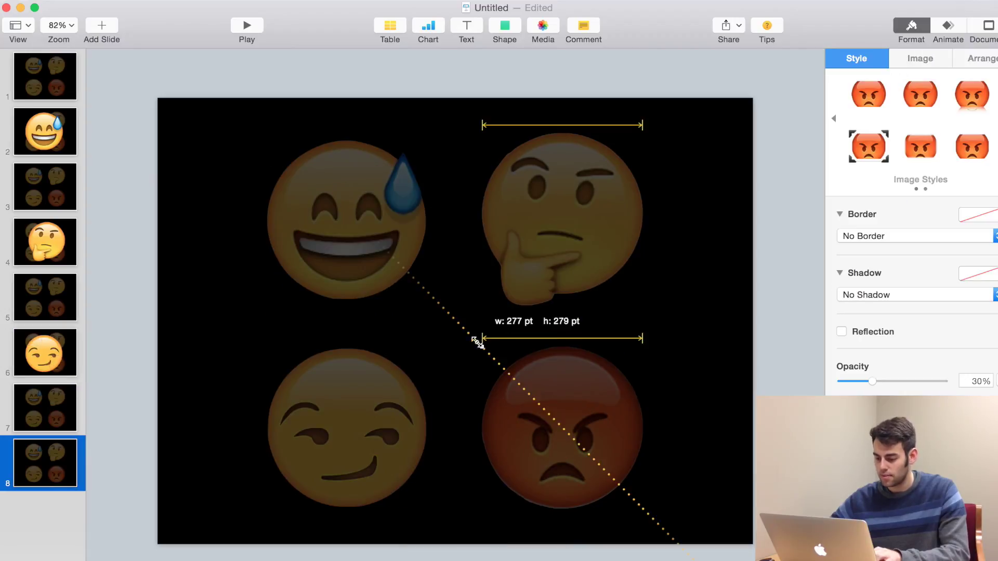
pyautogui.moveTo(477, 342); pyautogui.dragTo(247, 194)
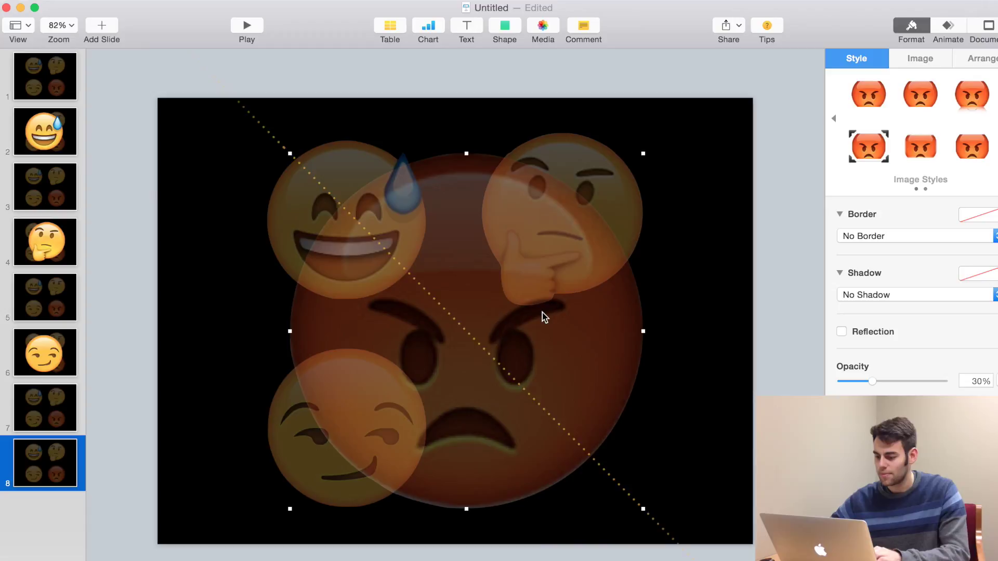
pyautogui.rightClick(544, 317)
pyautogui.click(551, 319)
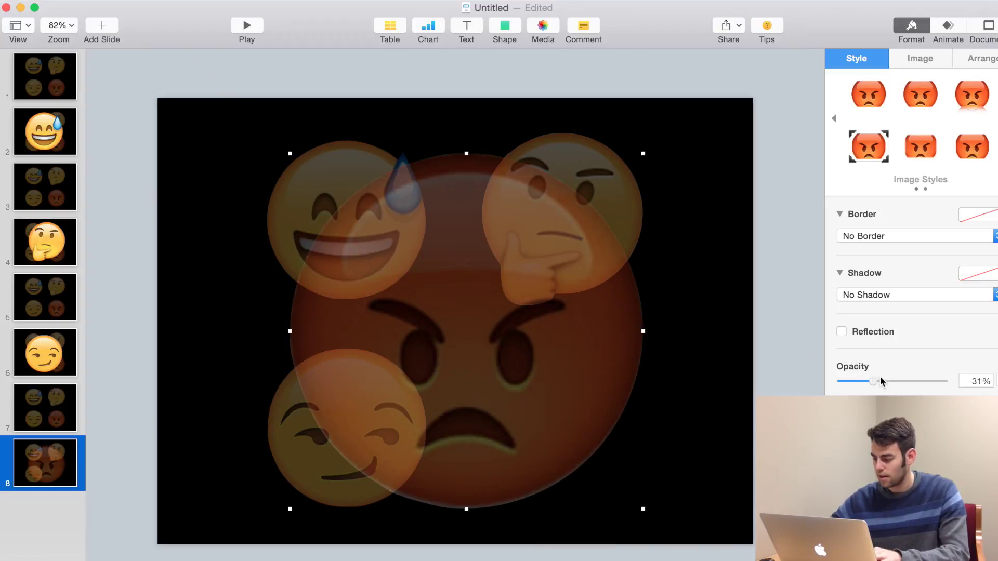
pyautogui.moveTo(880, 377); pyautogui.dragTo(980, 383)
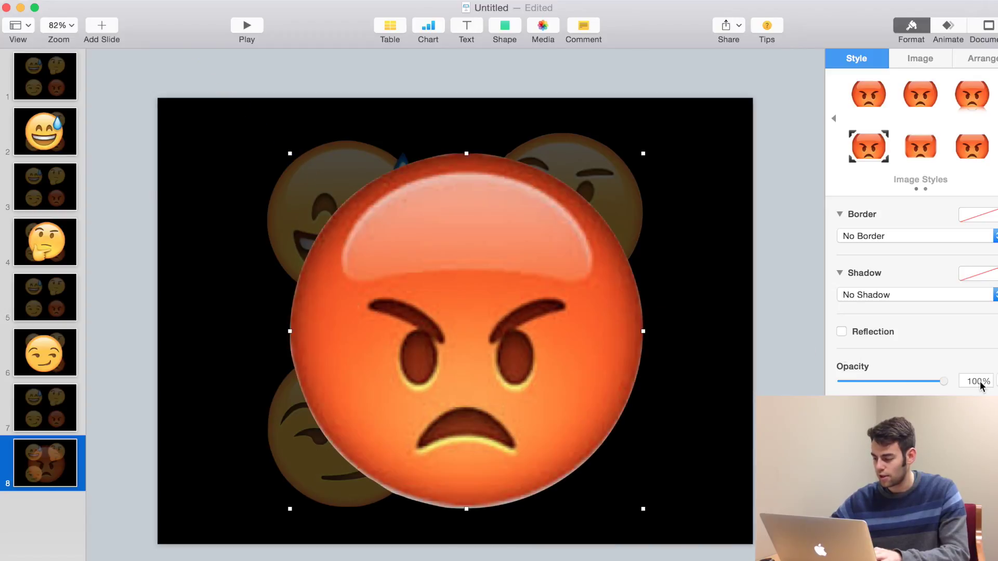
pyautogui.click(62, 80)
# Step: Select all slides and apply the Magic Move transition in the Animate inspector
pyautogui.press('Down')
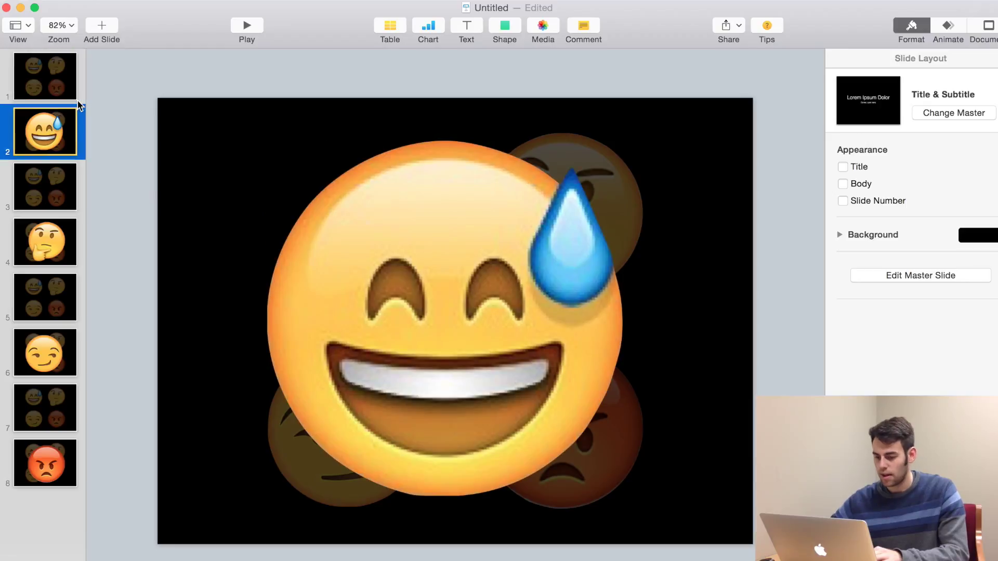
pyautogui.press('Down')
pyautogui.press('Down')
pyautogui.press('Down')
pyautogui.press('Down')
pyautogui.press('Down')
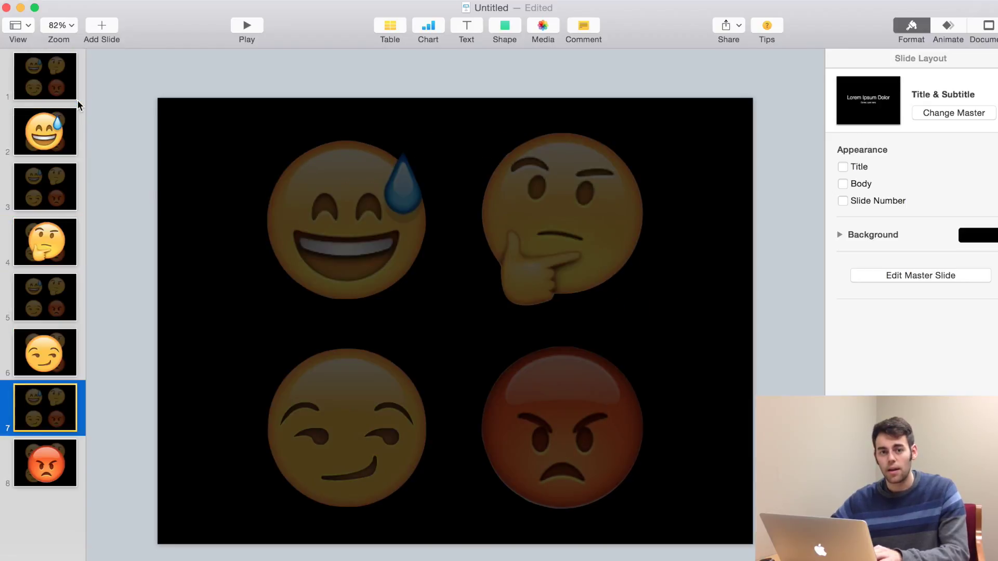
pyautogui.press('Up')
pyautogui.press('Up')
pyautogui.click(73, 85)
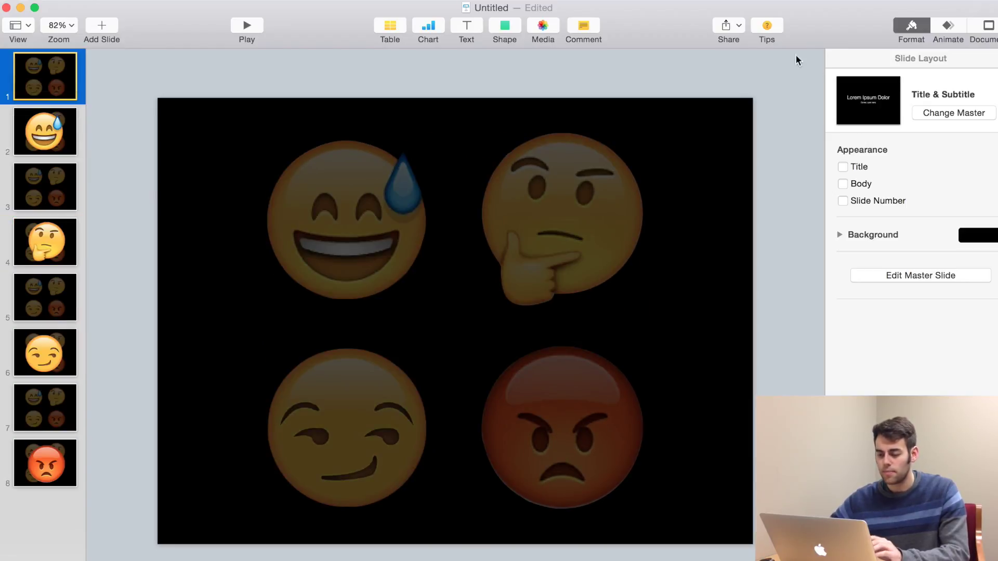
pyautogui.click(948, 28)
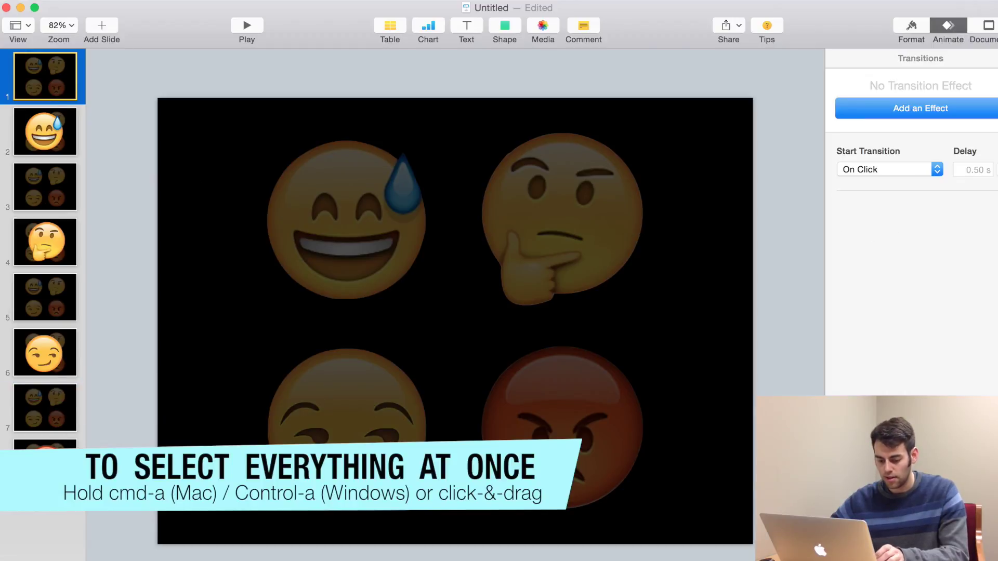
pyautogui.press('super+a')
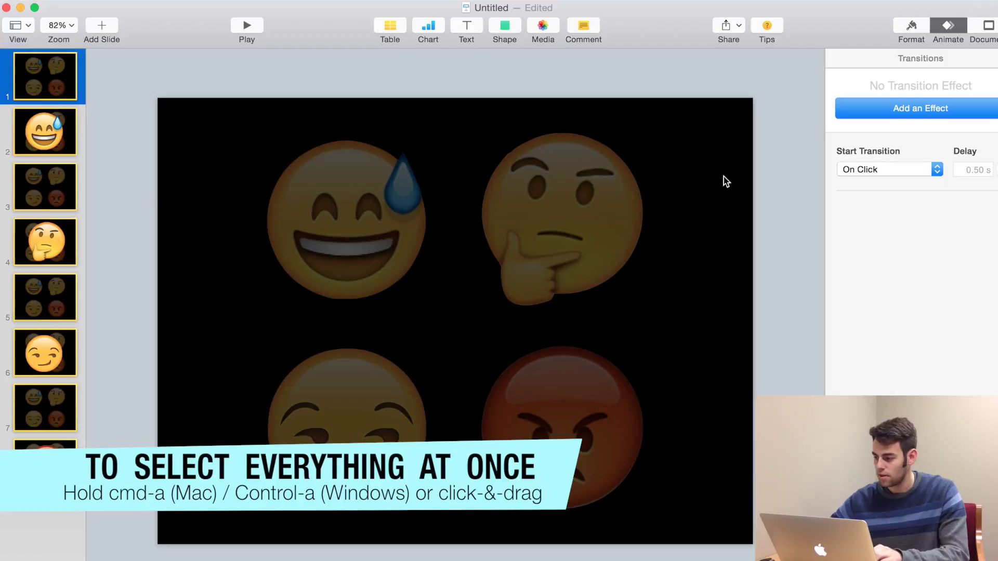
pyautogui.click(911, 110)
pyautogui.moveTo(873, 180)
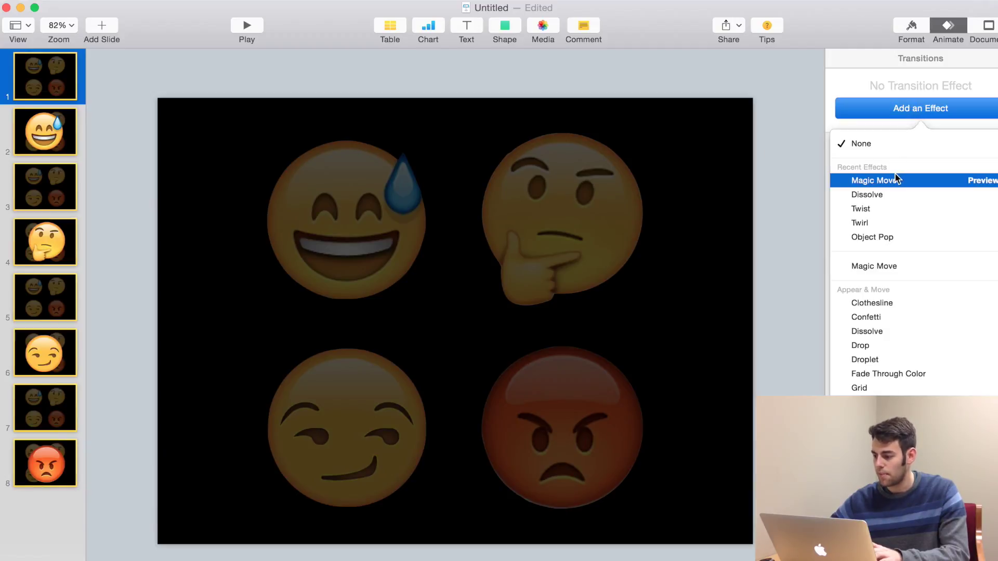
pyautogui.click(894, 179)
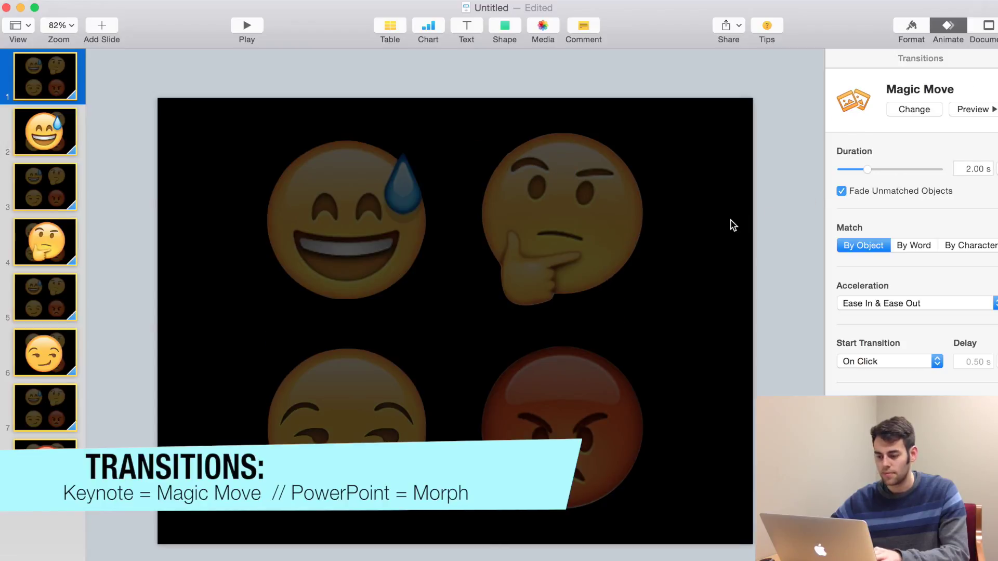
pyautogui.click(66, 93)
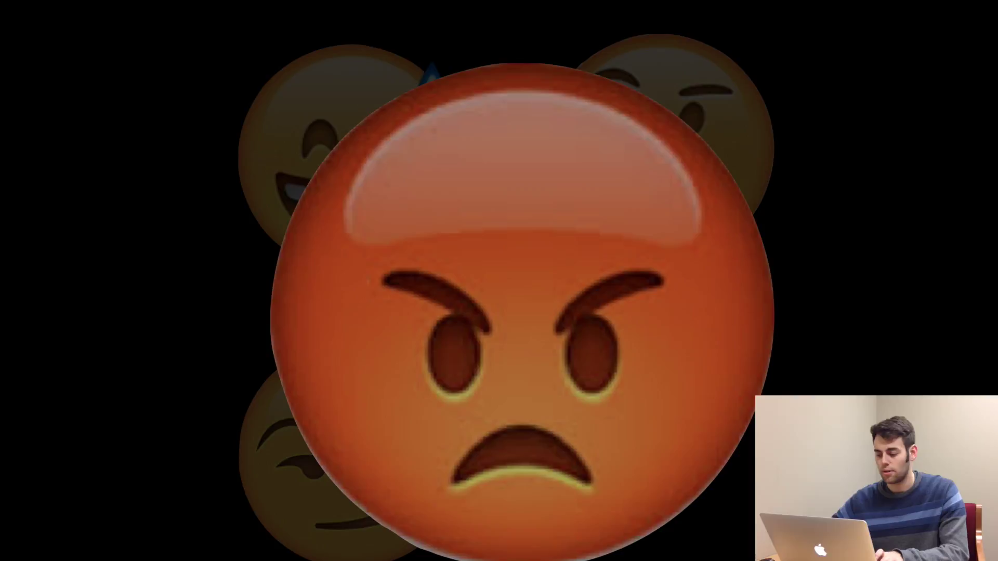
# Step: Exit the slideshow after watching the Magic Move transitions play through
pyautogui.press('Escape')
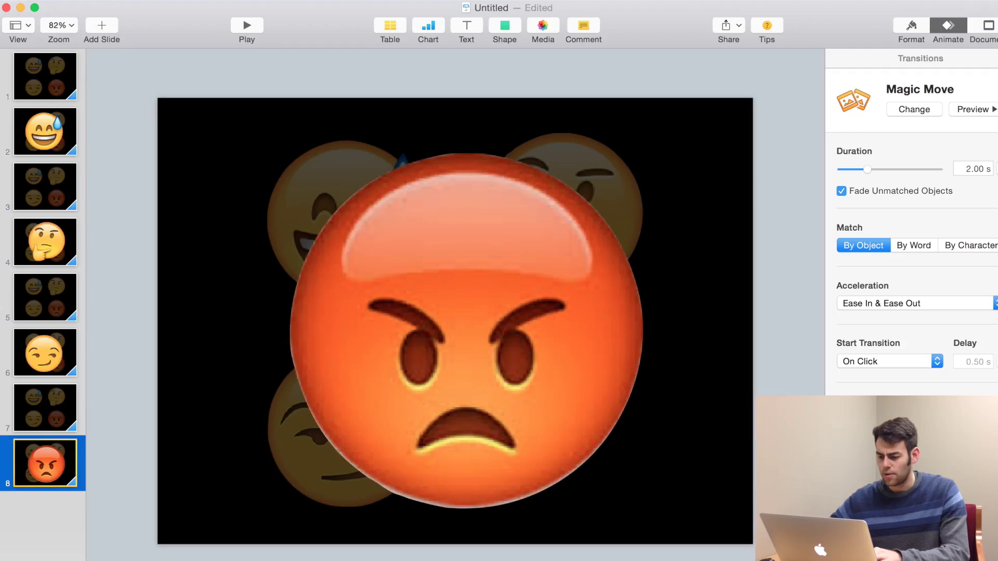
# Step: Select slide 2 in the slide navigator
pyautogui.click(57, 115)
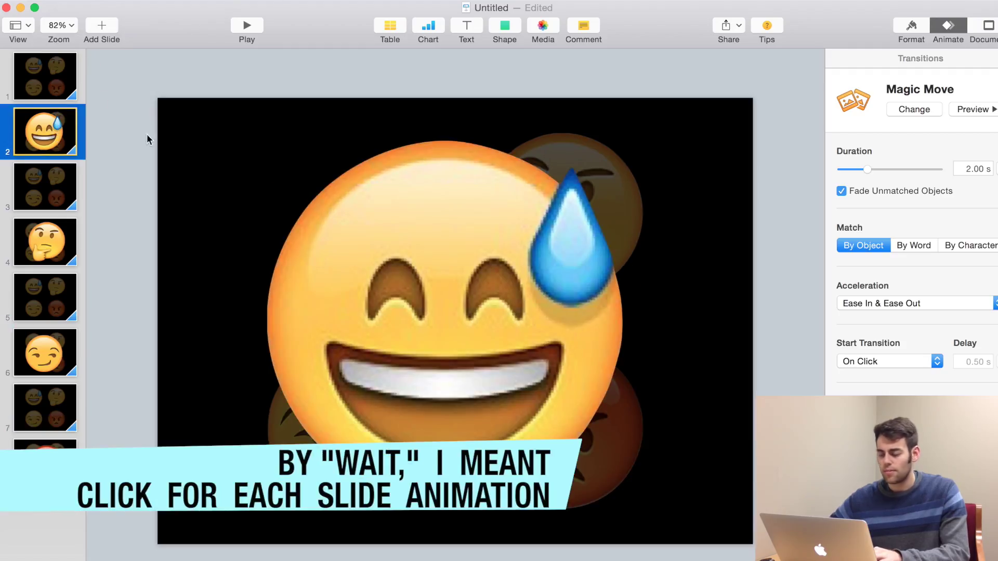